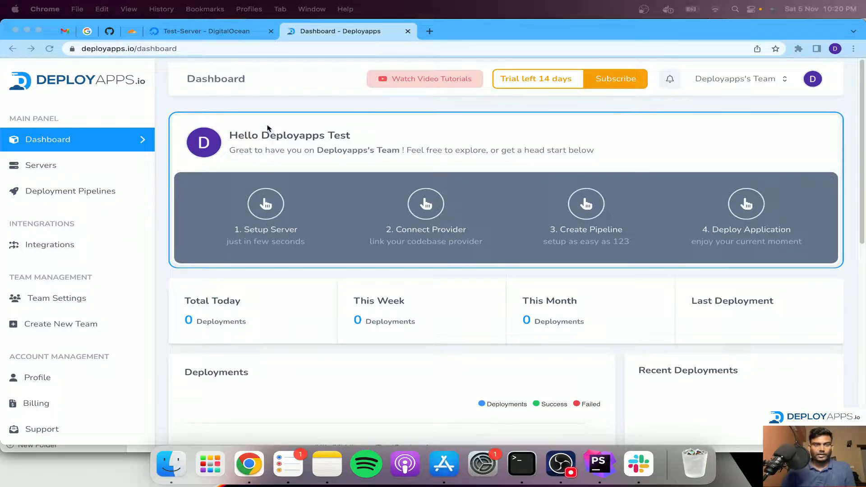
- Open the form for setting up a new server from the servers section
left_click(42, 171)
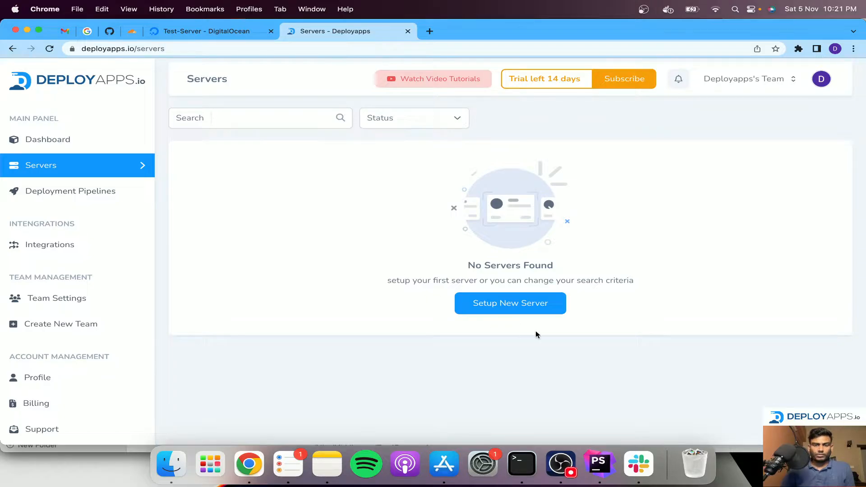
left_click(507, 307)
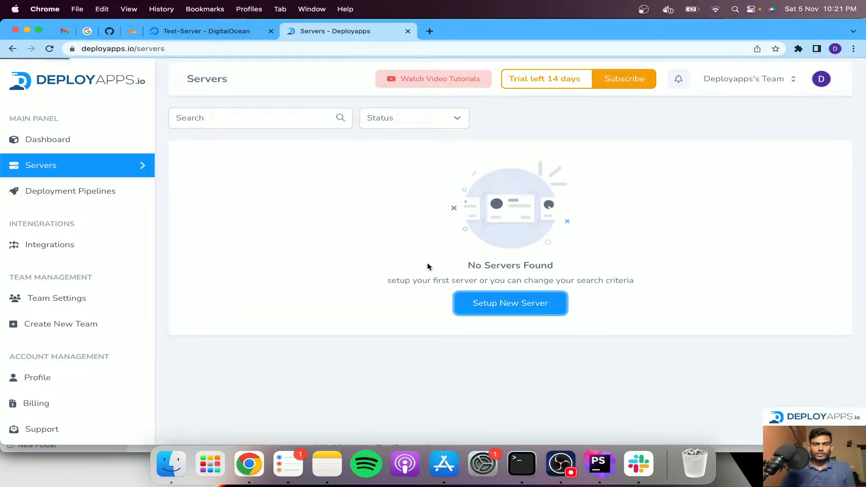
left_click(250, 148)
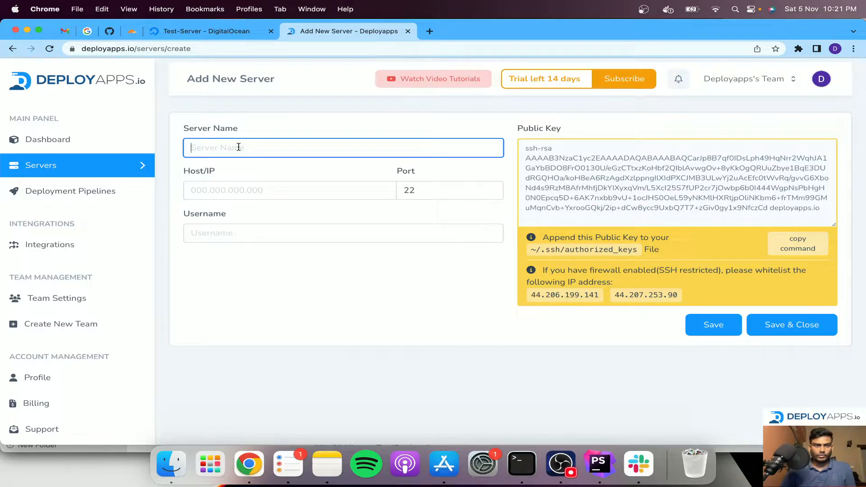
- Review the Host/IP, Port and Username fields required for the new server
left_click(209, 190)
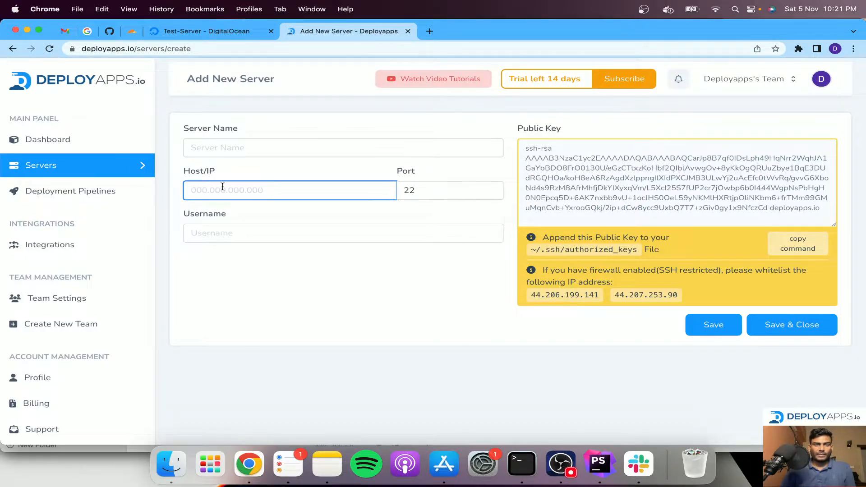
left_click_drag(430, 191, 401, 186)
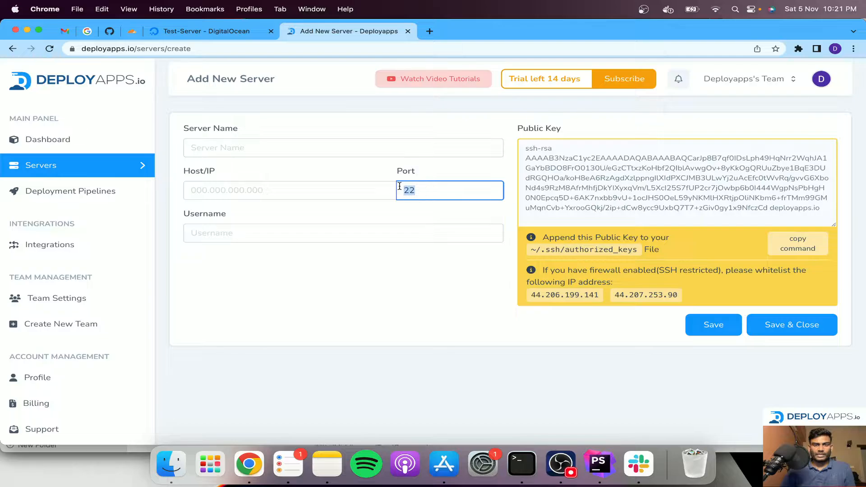
left_click(425, 191)
left_click_drag(435, 191, 404, 189)
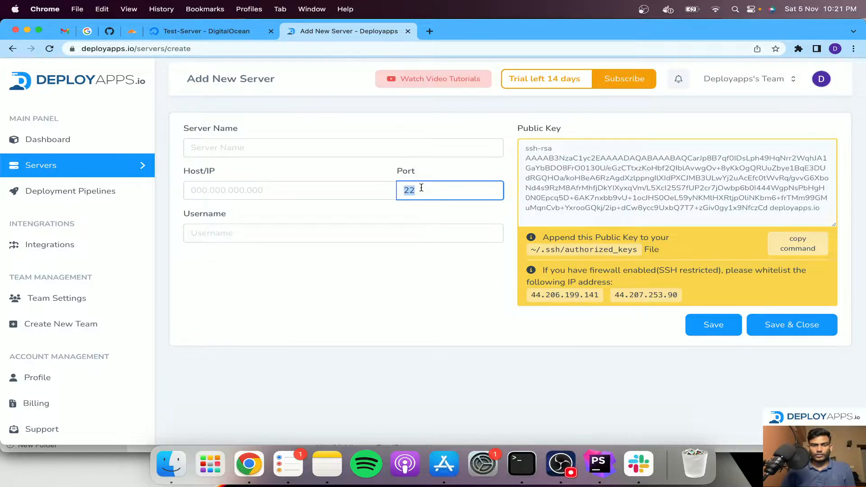
left_click(205, 232)
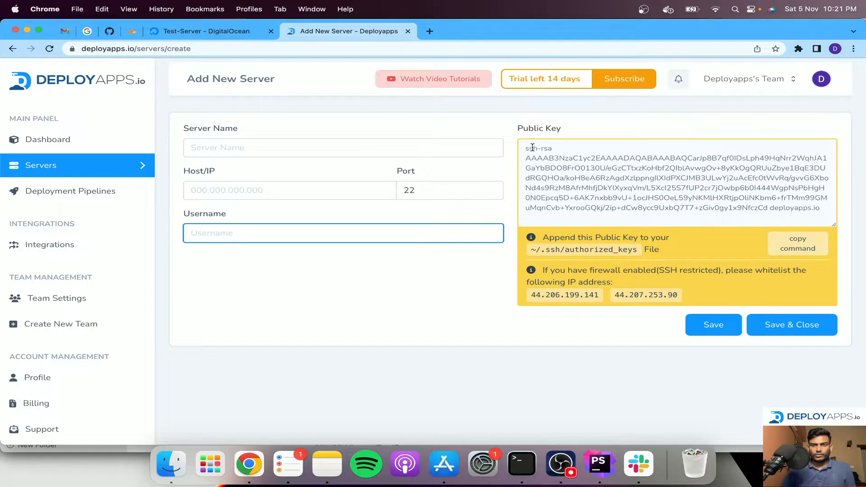
- Examine the public key, its authorized_keys instruction and the option for copying the setup command
left_click_drag(525, 148, 778, 212)
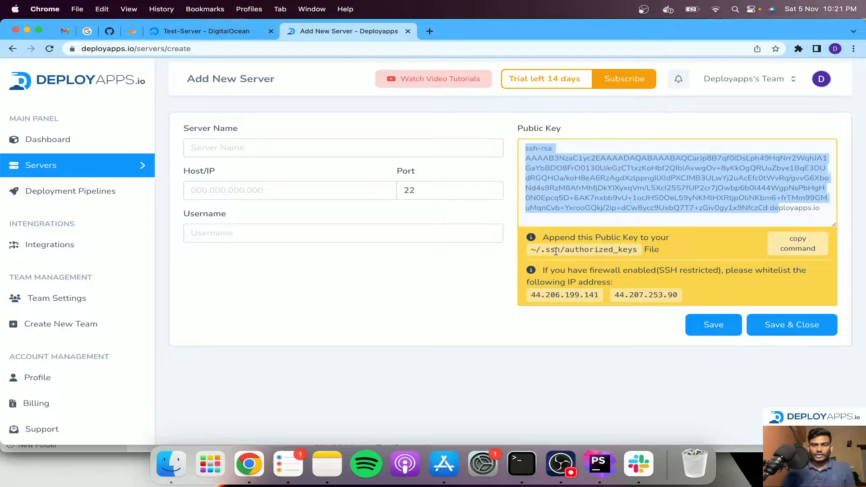
left_click_drag(541, 251, 634, 252)
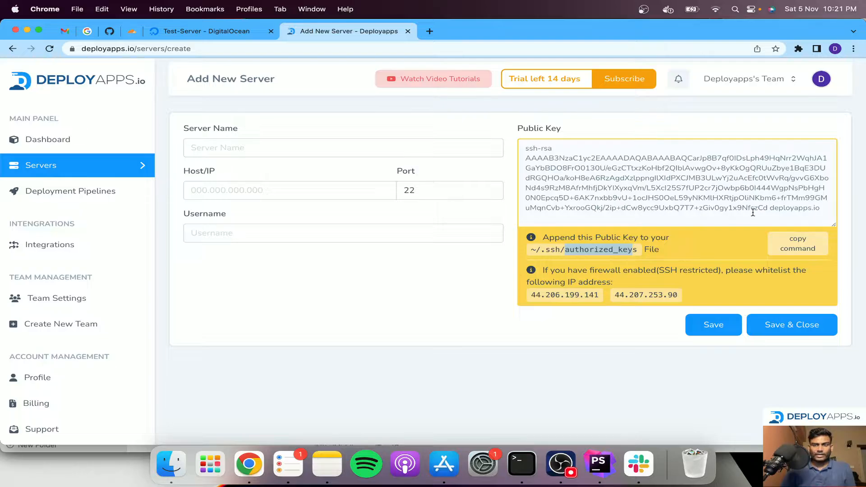
left_click_drag(755, 208, 538, 145)
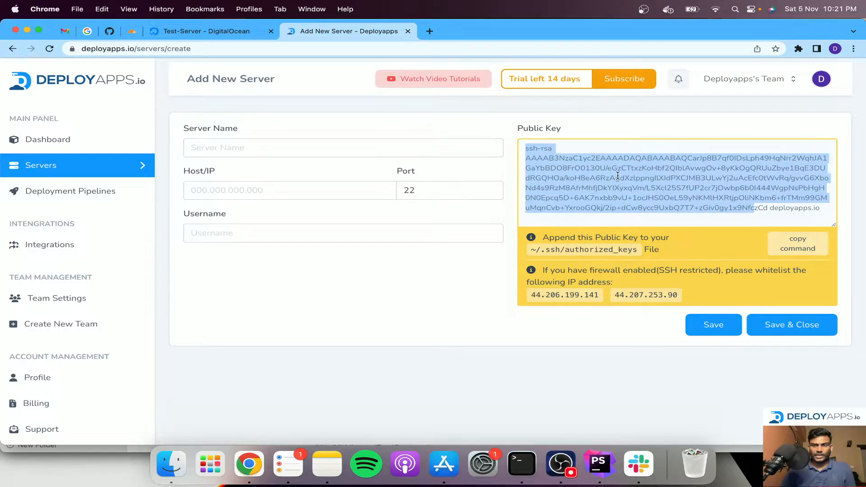
left_click(681, 193)
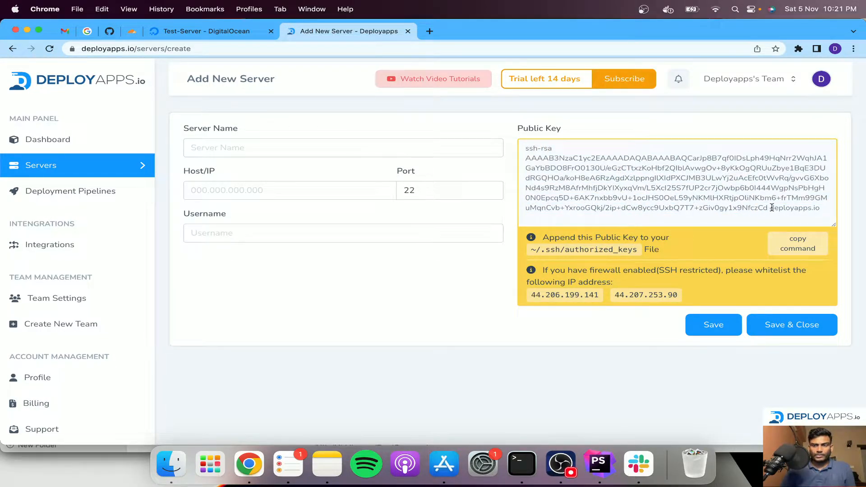
left_click_drag(770, 209, 819, 211)
left_click(791, 211)
left_click_drag(768, 207, 524, 151)
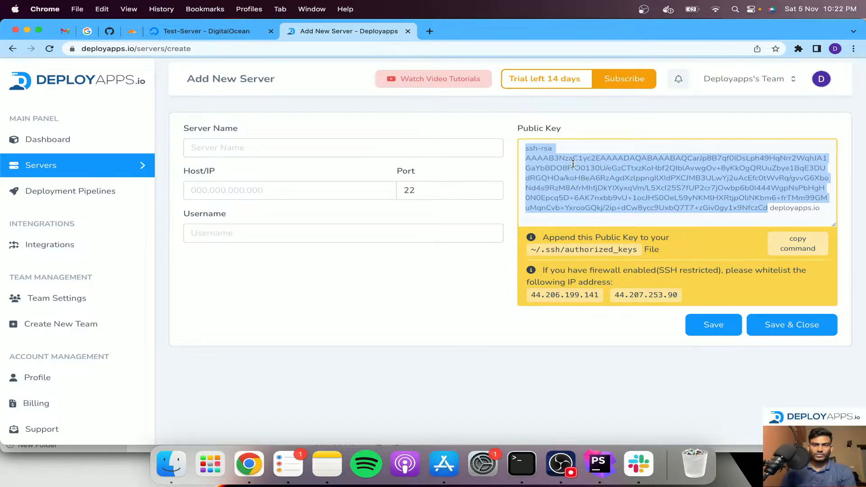
left_click(792, 246)
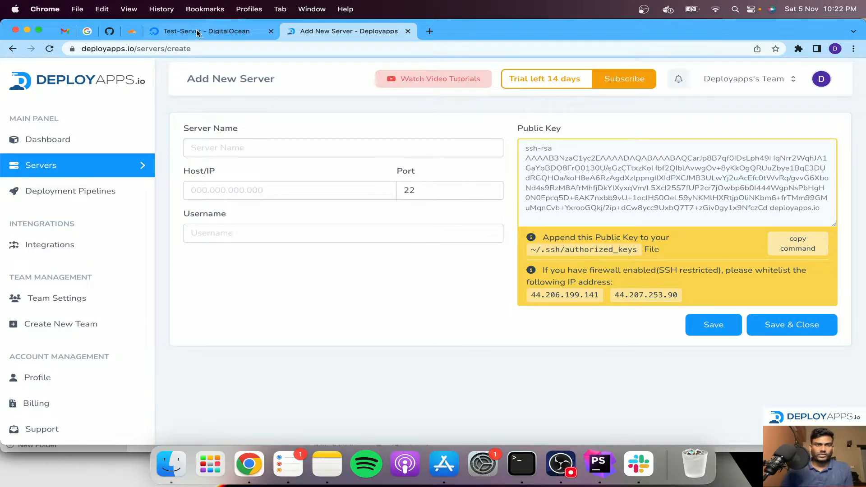
- Copy the ipv4 address of the Test-Server droplet from DigitalOcean and return to the new server form
left_click(183, 31)
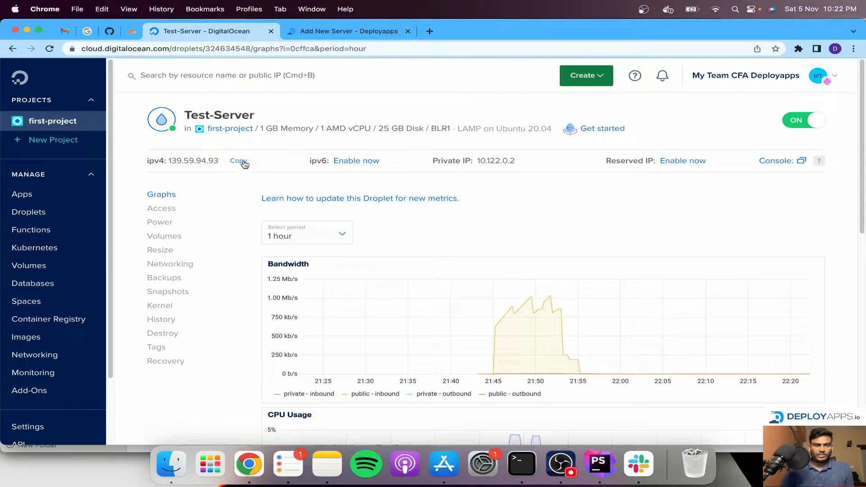
left_click(240, 163)
left_click(329, 31)
- Fill in the new server form with the name Test Server, host 139.59.94.93 and username root
left_click(249, 141)
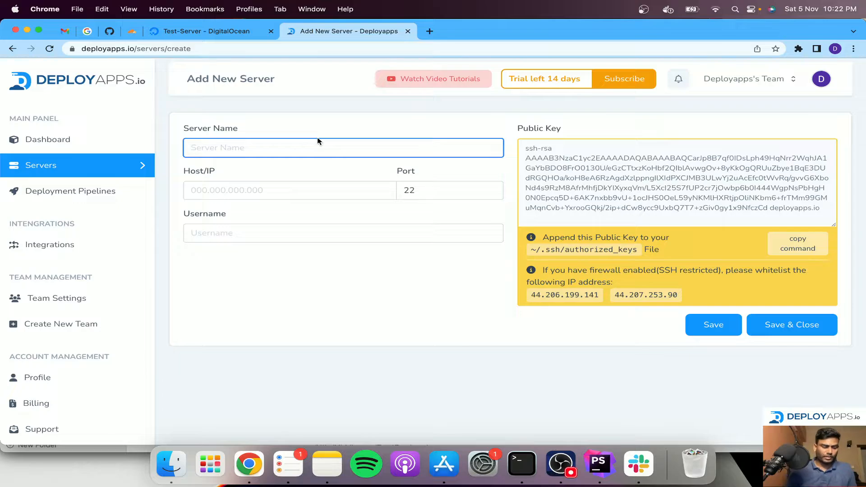
type("Test Server")
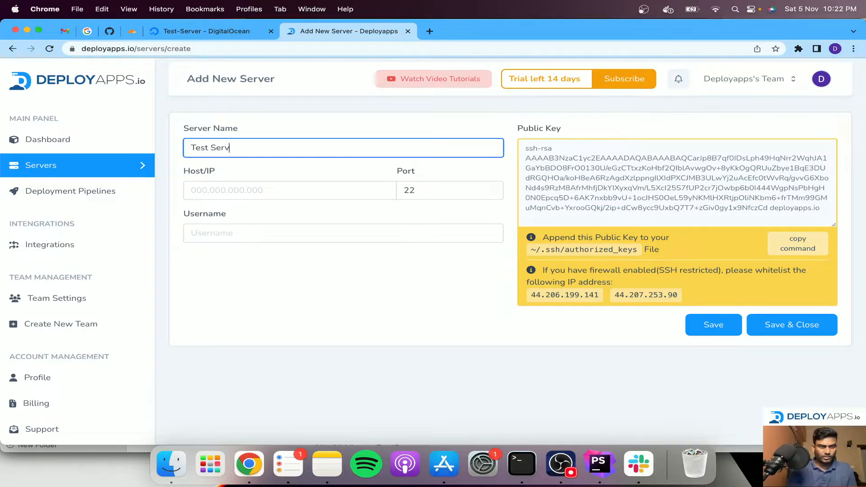
key("Tab")
type("139.59.94.93")
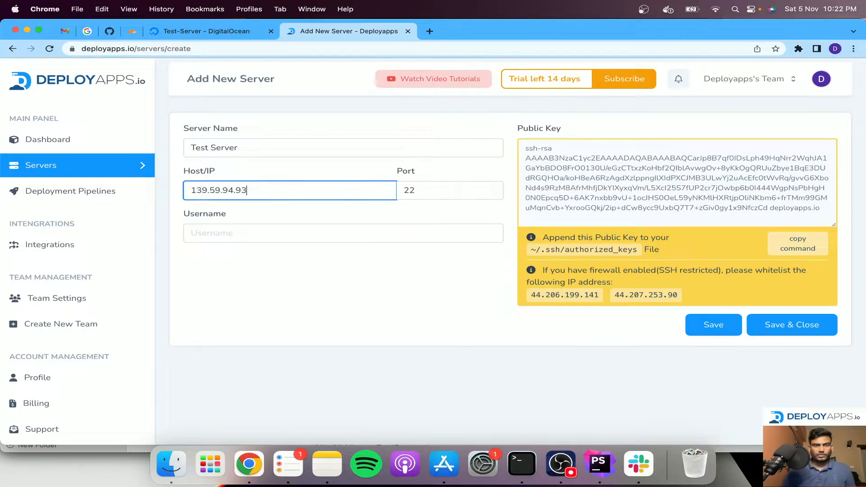
left_click(431, 193)
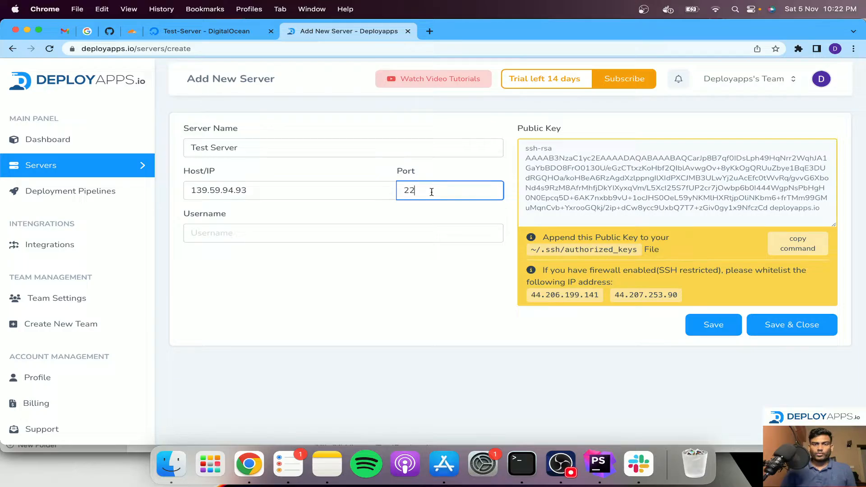
left_click(288, 232)
type("root")
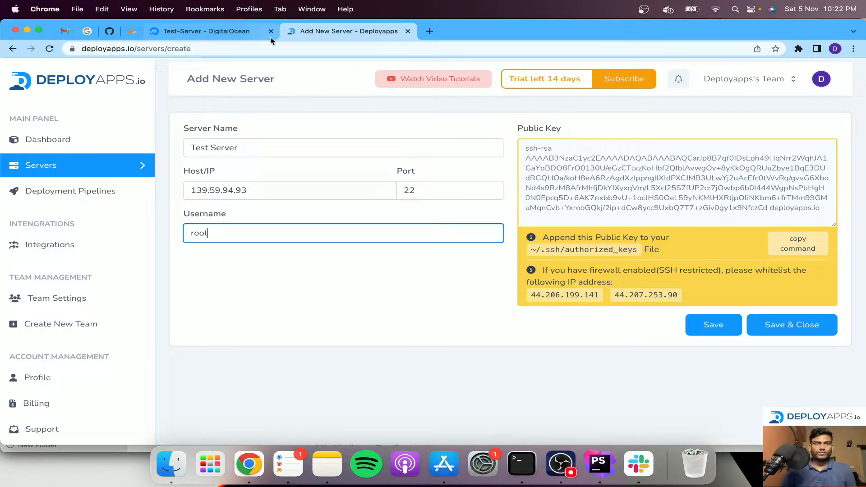
left_click(217, 31)
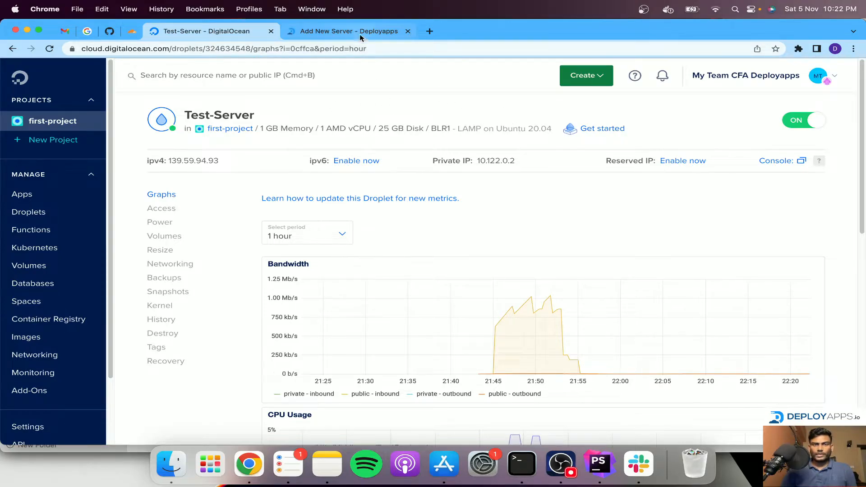
left_click(336, 31)
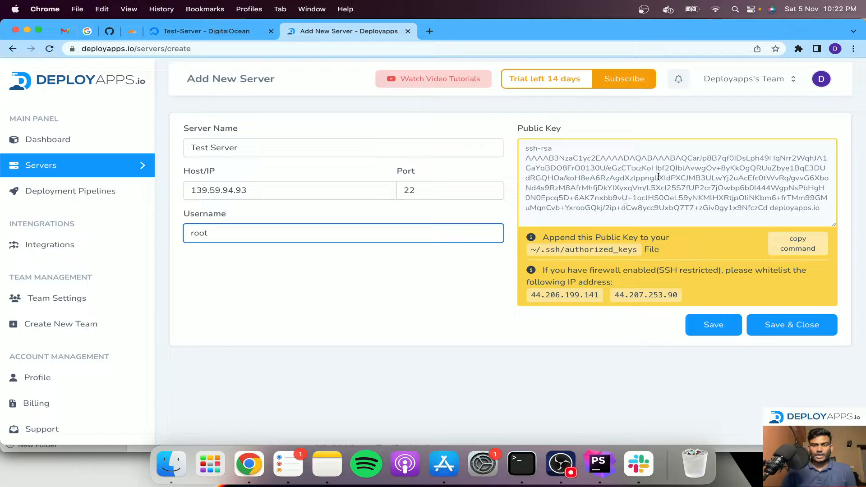
left_click(632, 176)
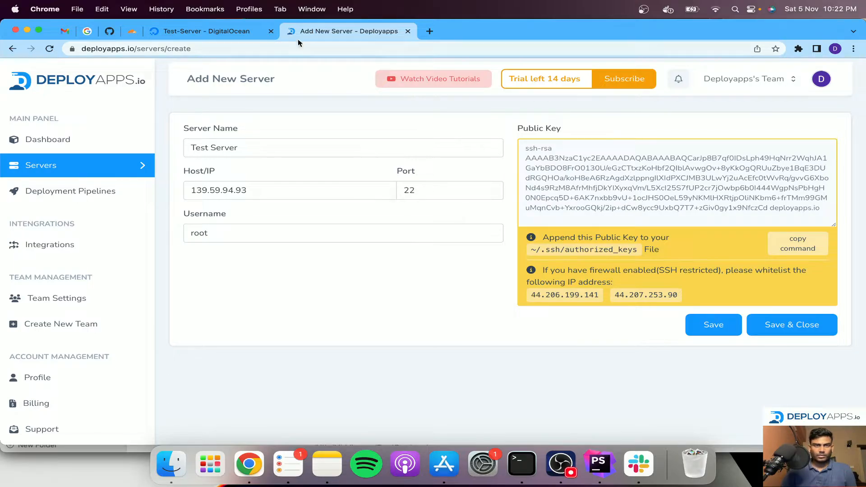
left_click(235, 34)
left_click(239, 161)
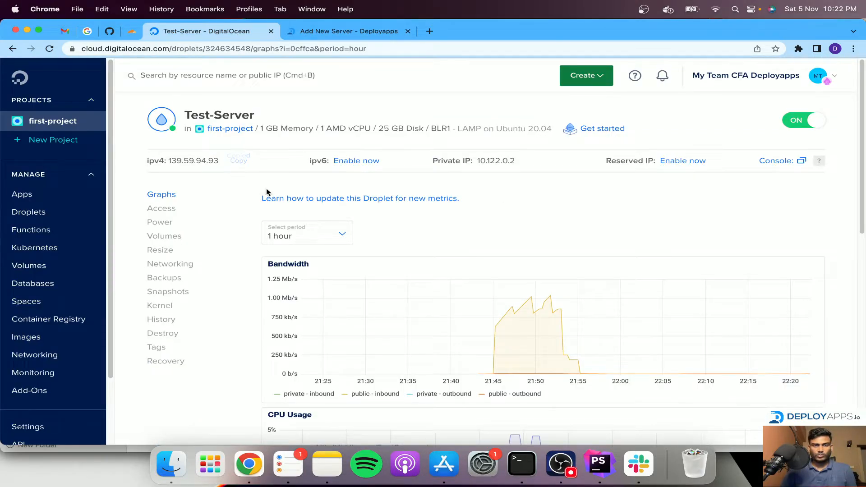
left_click(522, 473)
type("ssh r")
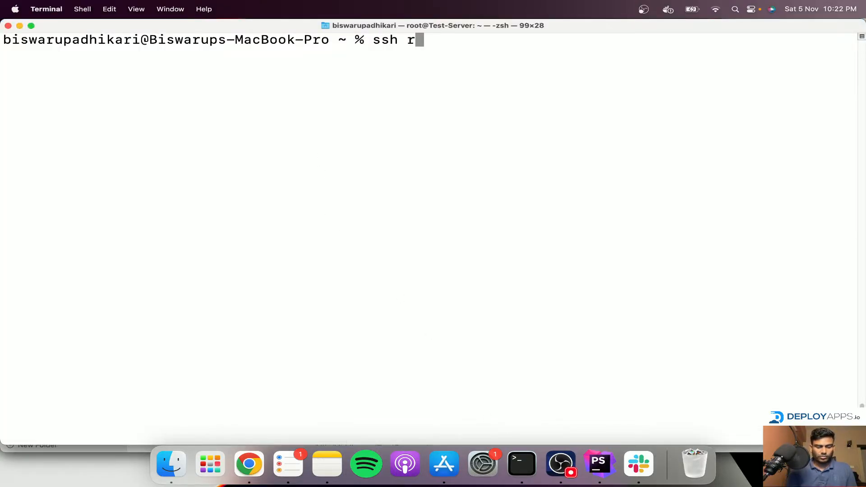
type("oot@")
key("super+v")
key("Return")
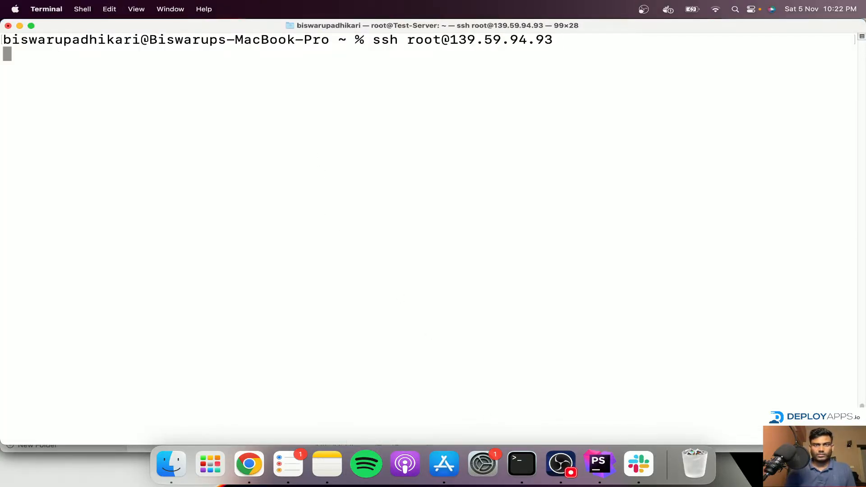
type("yes")
key("Return")
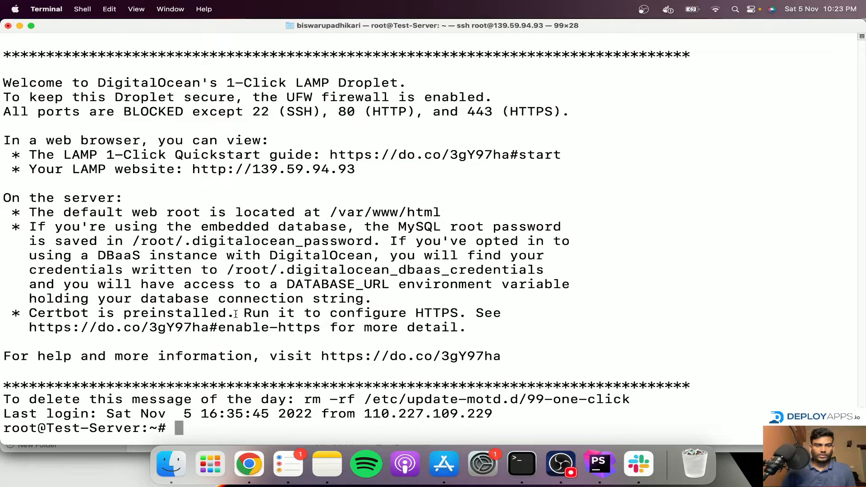
key("ctrl+l")
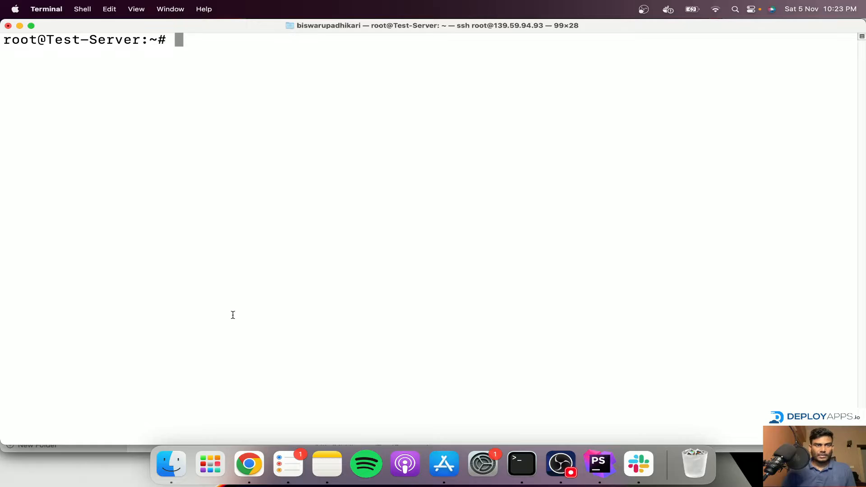
- Switch to the Deployapps new server form in Chrome and copy the command that appends the public key
key("super+Tab")
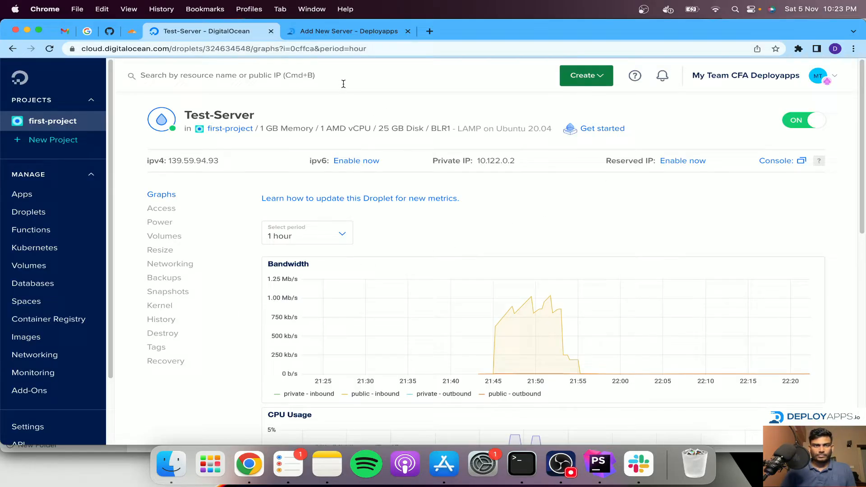
key("super+Tab")
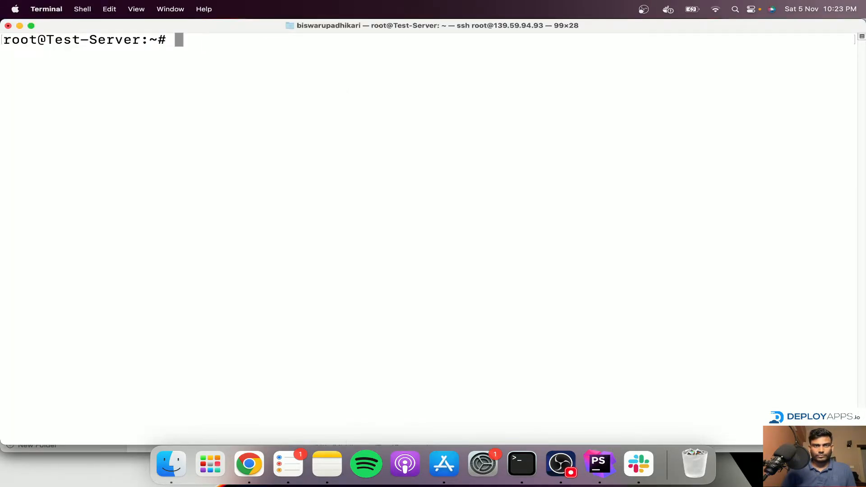
key("super+Tab")
left_click(335, 35)
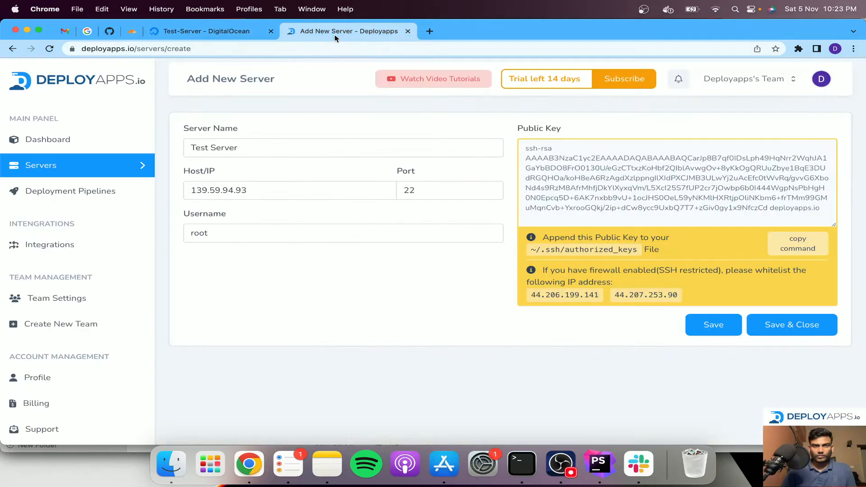
left_click(799, 251)
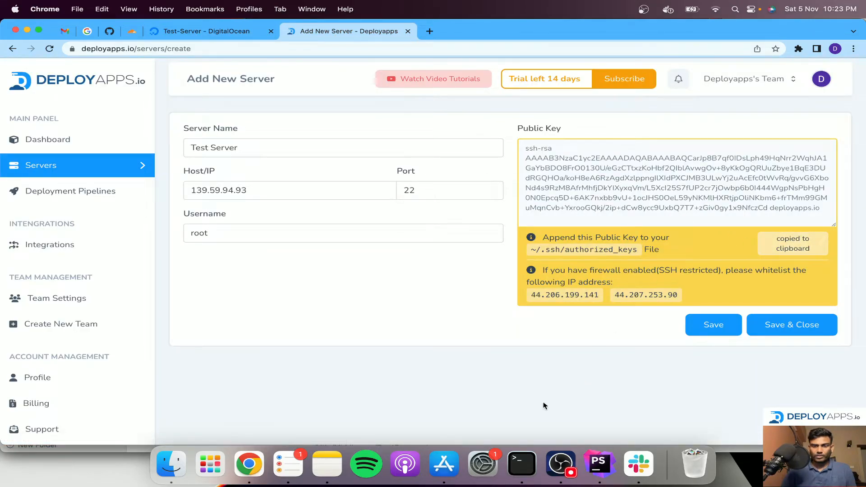
- Run the copied command in the Test-Server Terminal session to append the public key to ~/.ssh/authorized_keys, and return to Chrome
left_click(522, 464)
right_click(348, 147)
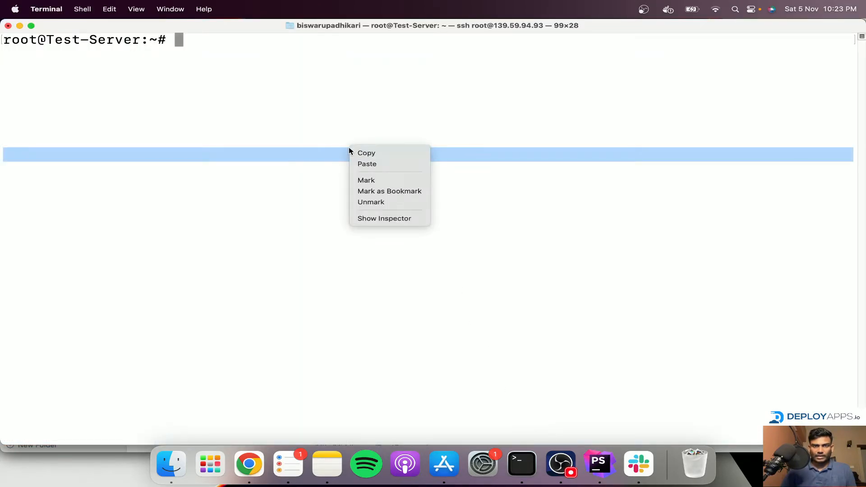
left_click(367, 164)
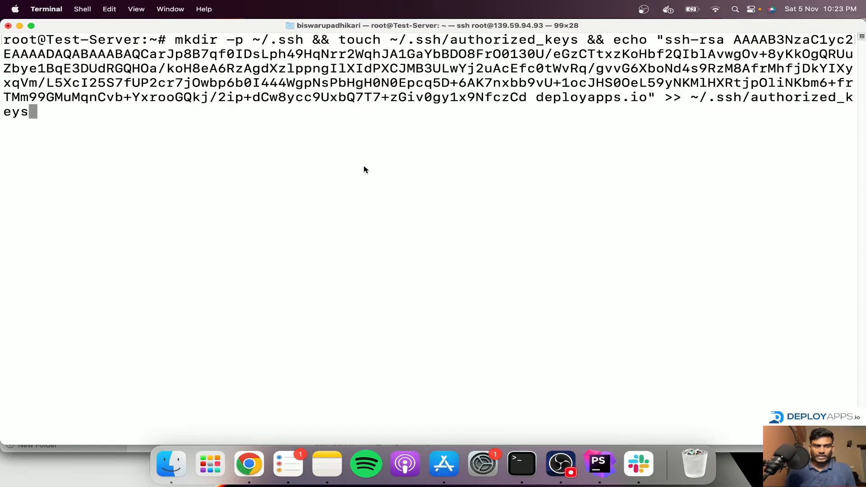
key("Return")
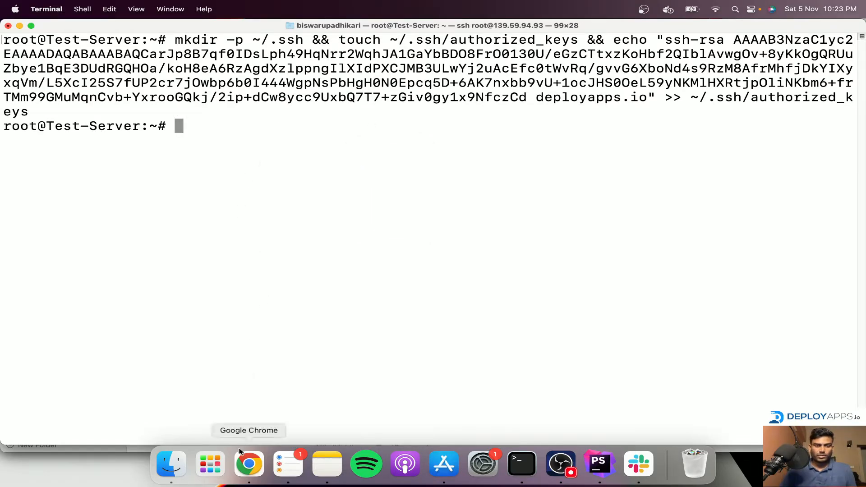
left_click(244, 462)
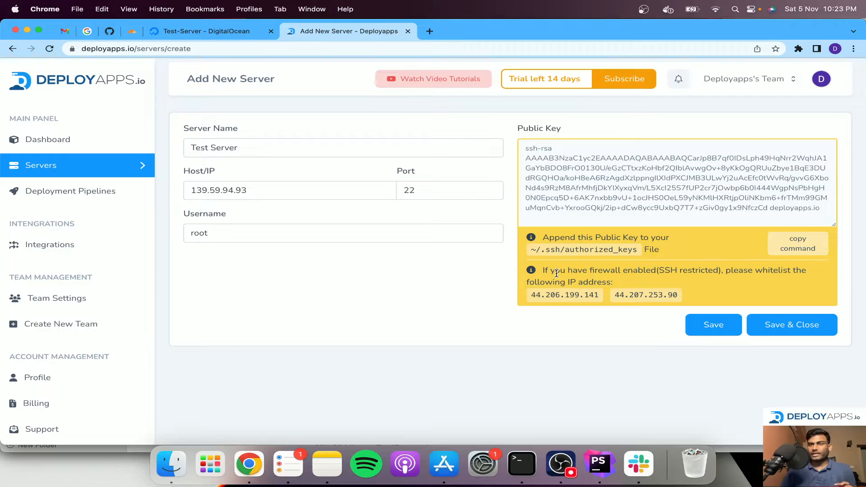
- Highlight the whitelist IP addresses 44.206.199.141 and 44.207.253.90, and save and close the new Test Server entry
double_click(548, 294)
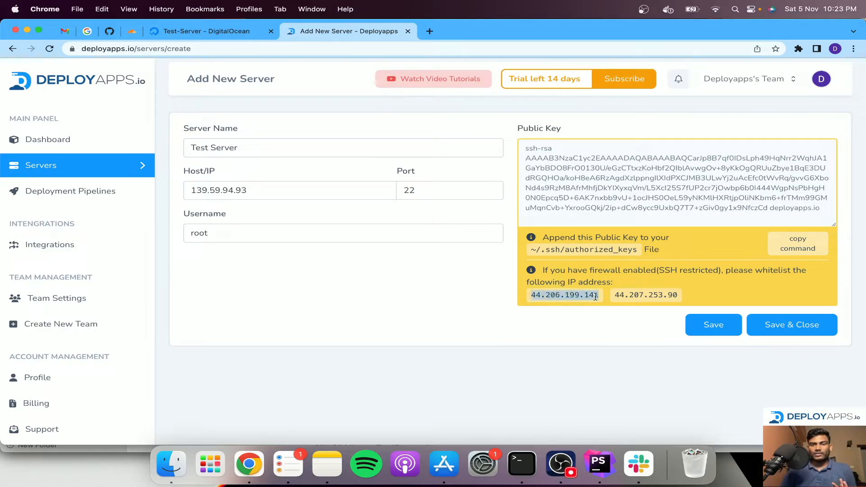
double_click(628, 297)
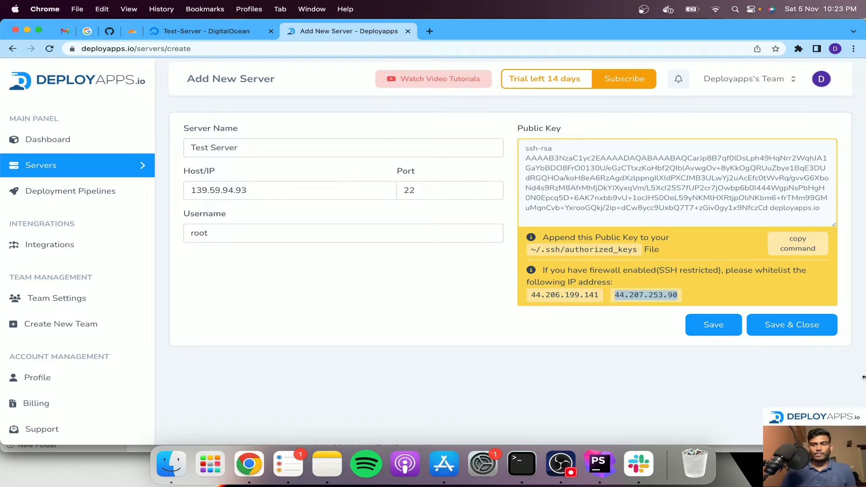
left_click(790, 351)
left_click(790, 325)
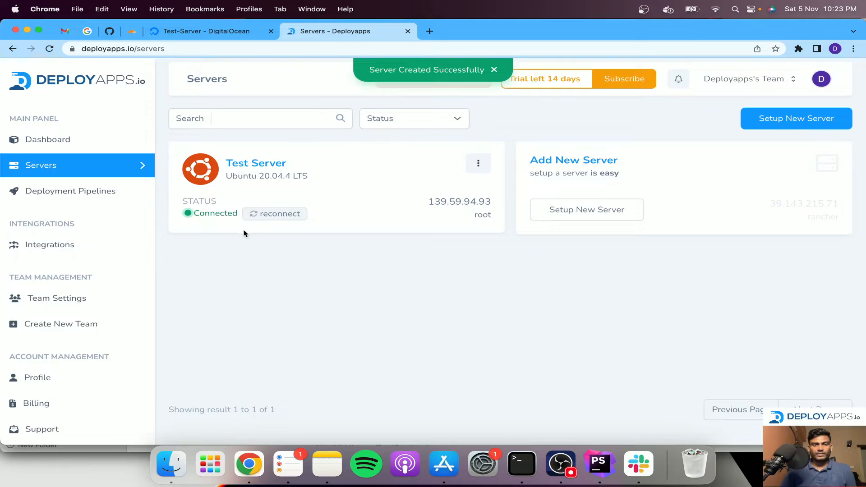
left_click(50, 48)
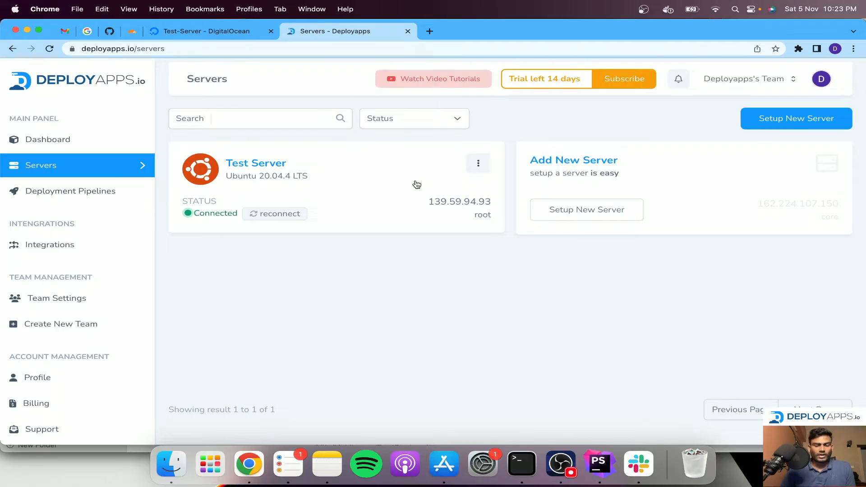
- Edit Test Server, changing its username to roots, save and close the form, and check the server's connection status
left_click(478, 164)
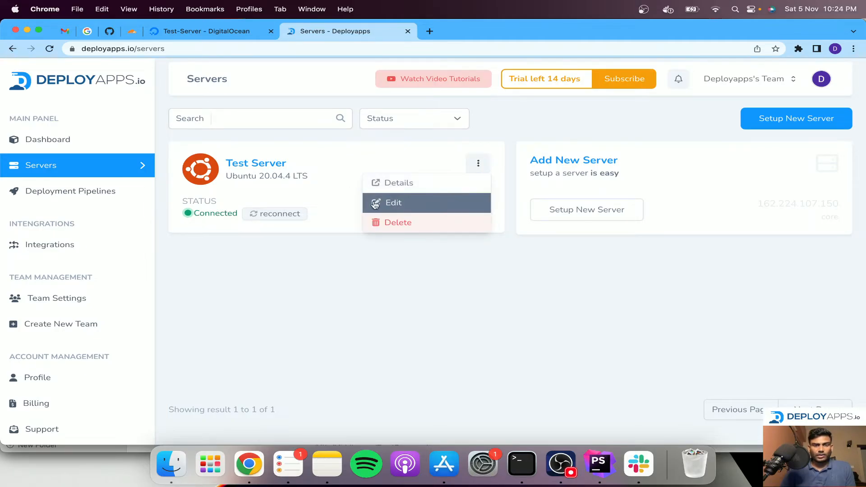
left_click(382, 183)
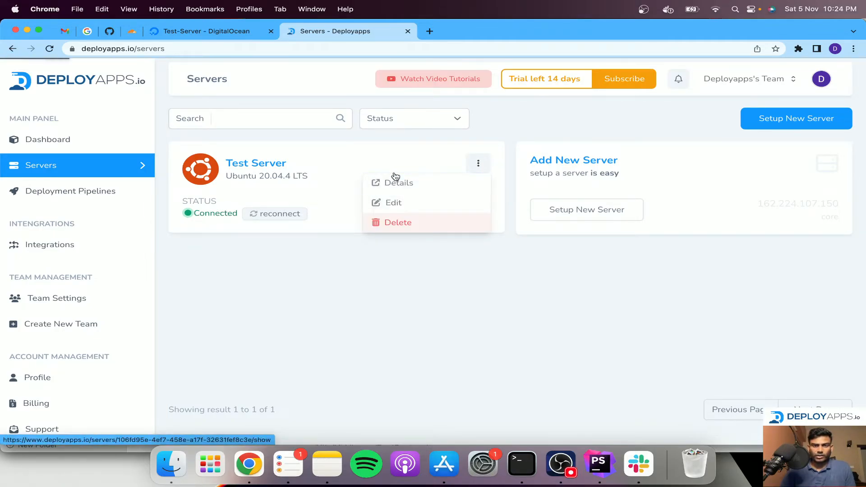
left_click(250, 233)
type("s")
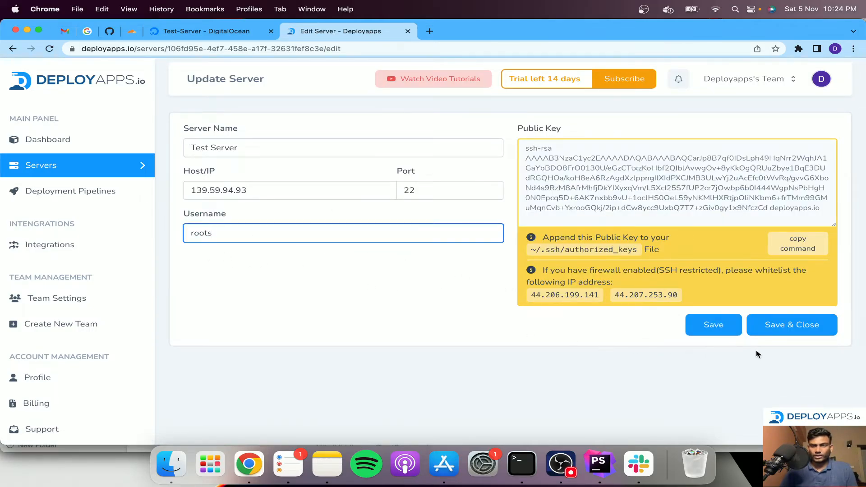
left_click(775, 330)
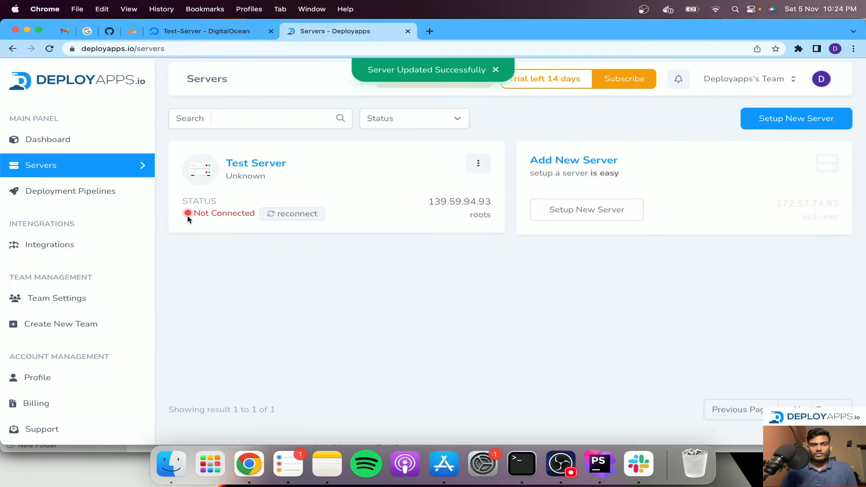
left_click_drag(187, 216, 248, 218)
left_click(243, 227)
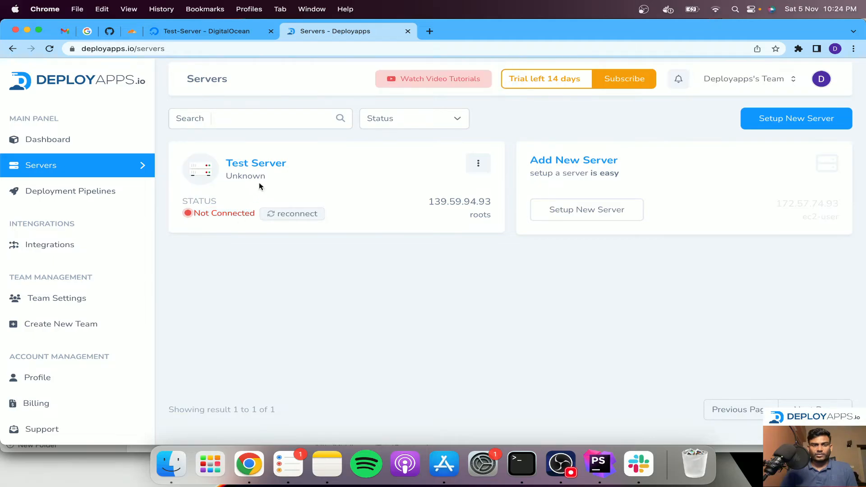
- Set Test Server's username to root, save and close the form, and reconnect the server from the server list
left_click(479, 163)
left_click(414, 207)
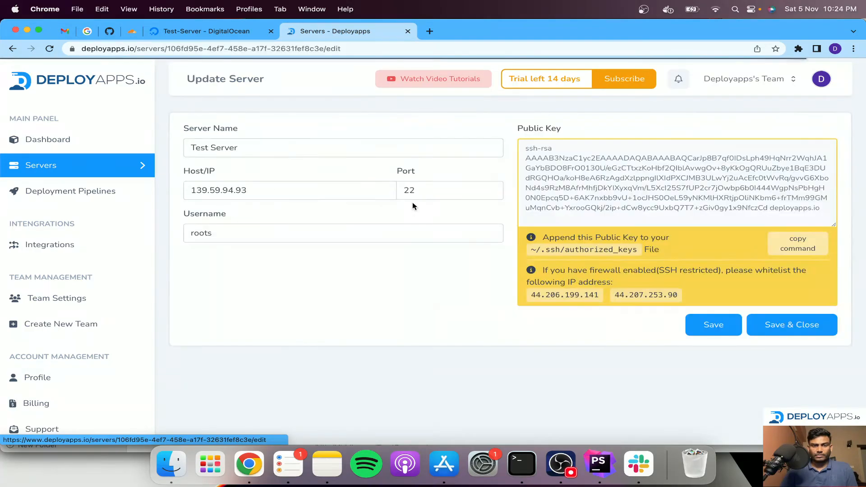
left_click(257, 237)
key("BackSpace")
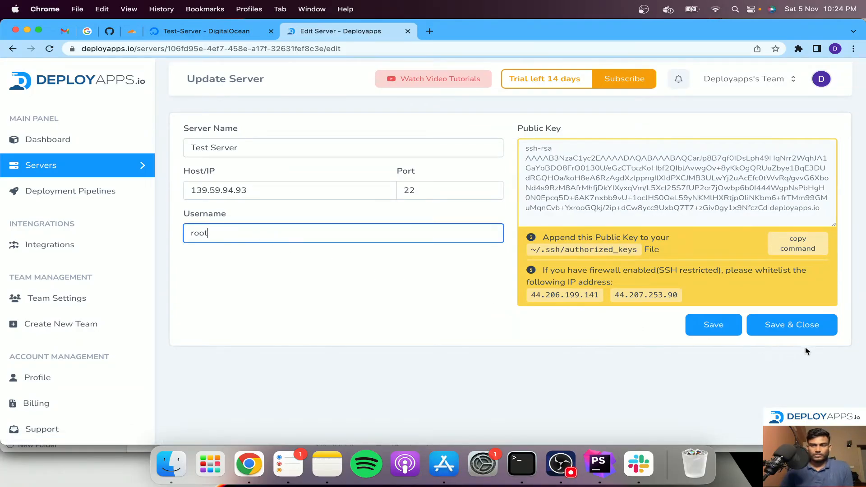
left_click(796, 327)
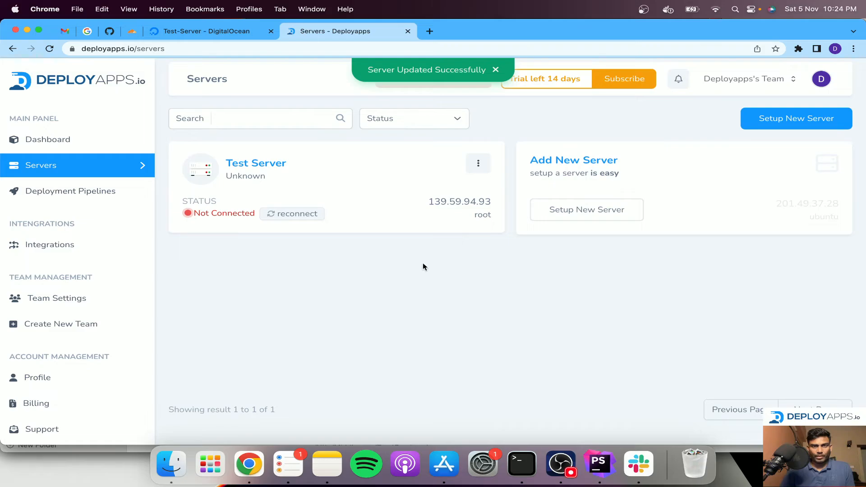
left_click(293, 215)
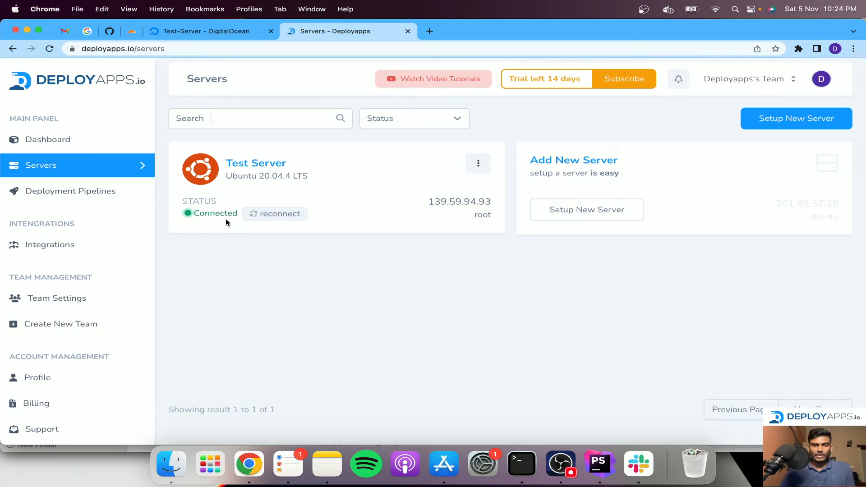
left_click(273, 215)
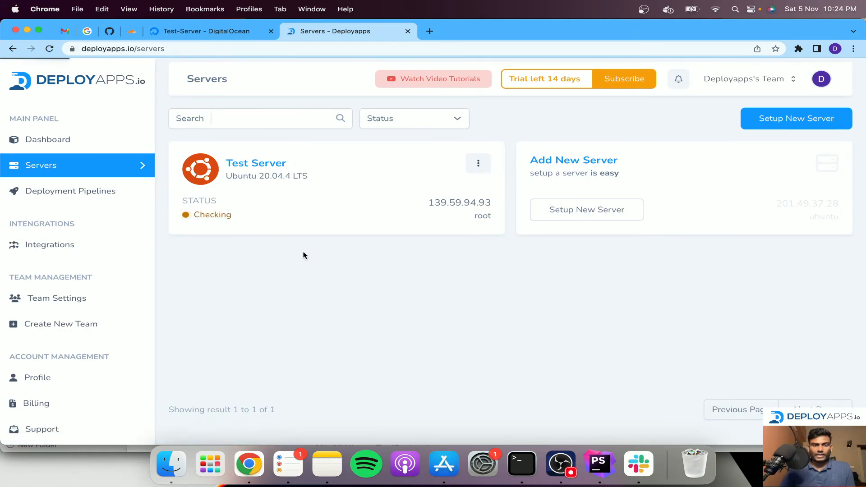